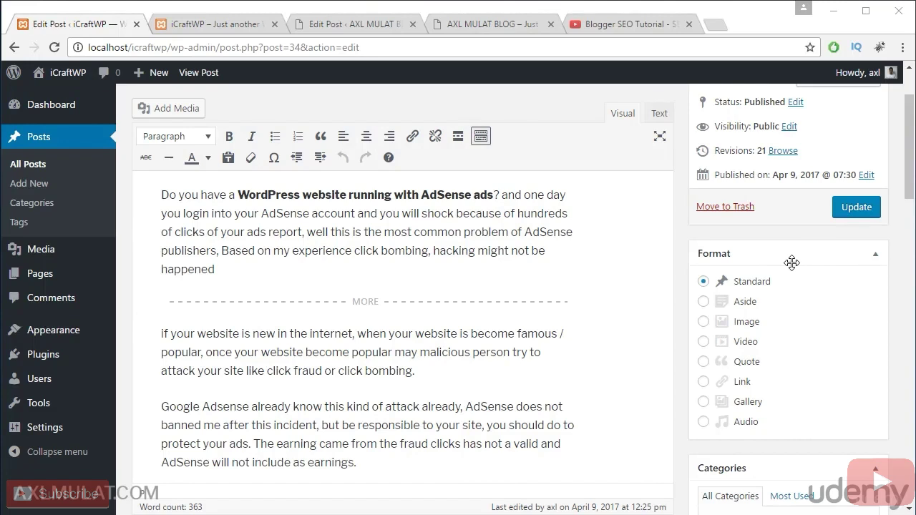
- Set the AdSense post to Video format and paste the SEO Factors Part 4 YouTube link below the earnings paragraph
click(703, 342)
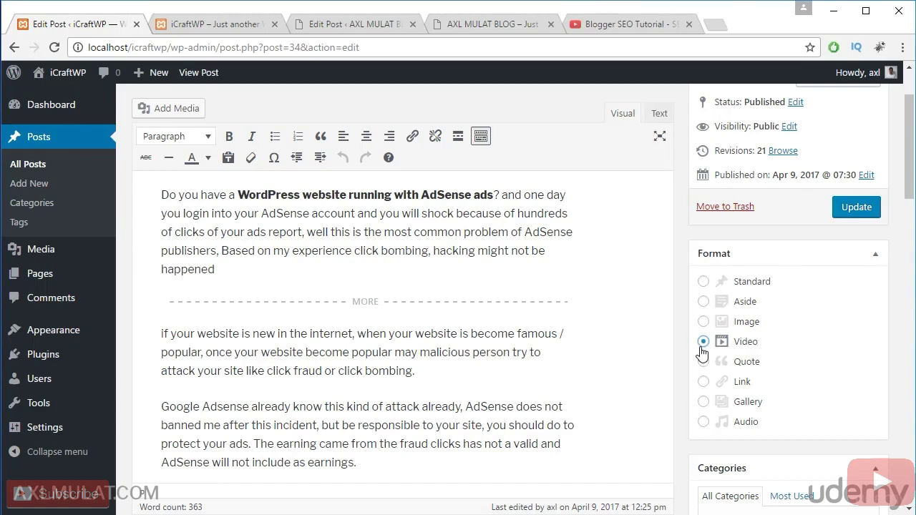
click(389, 464)
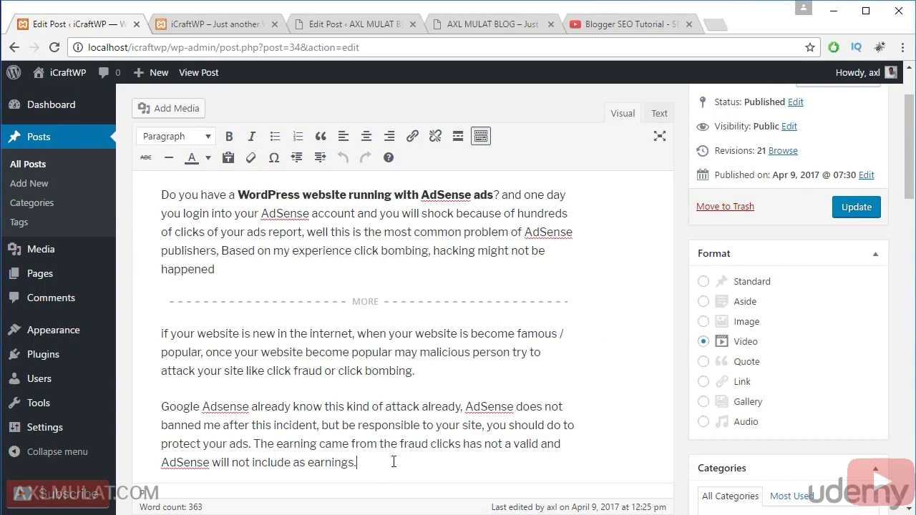
key(Return)
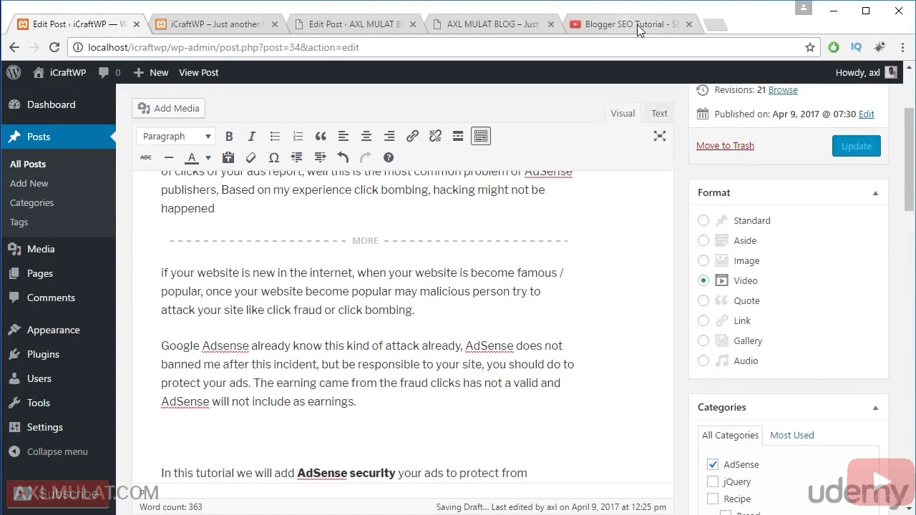
click(637, 24)
click(377, 41)
key(ctrl+c)
click(112, 17)
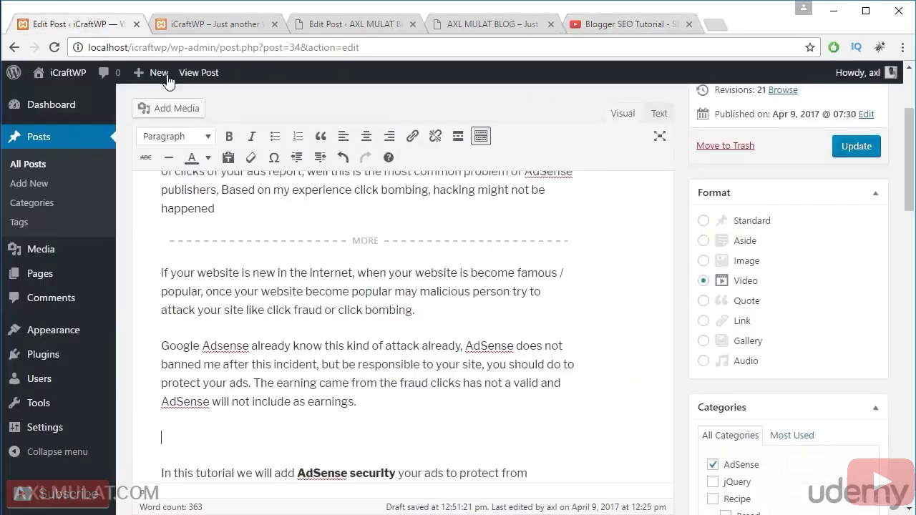
key(ctrl+v)
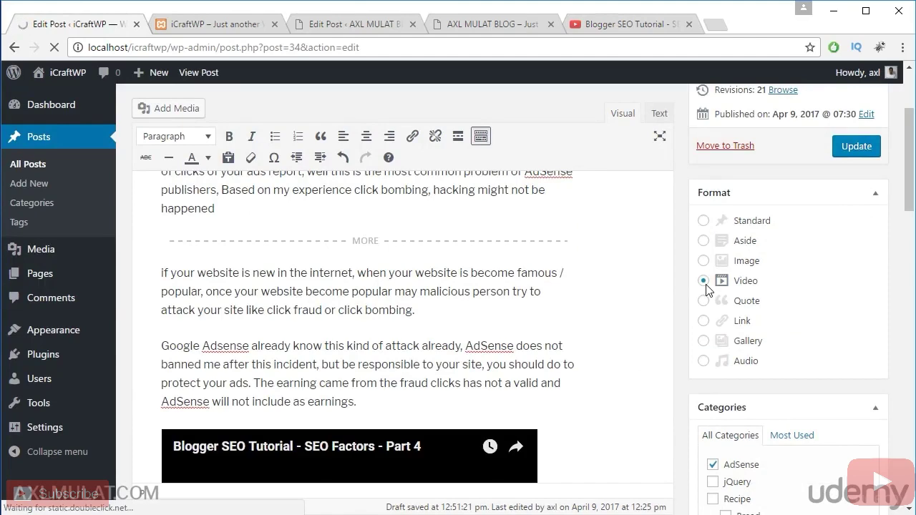
- Update the post and load the site's front page
click(839, 159)
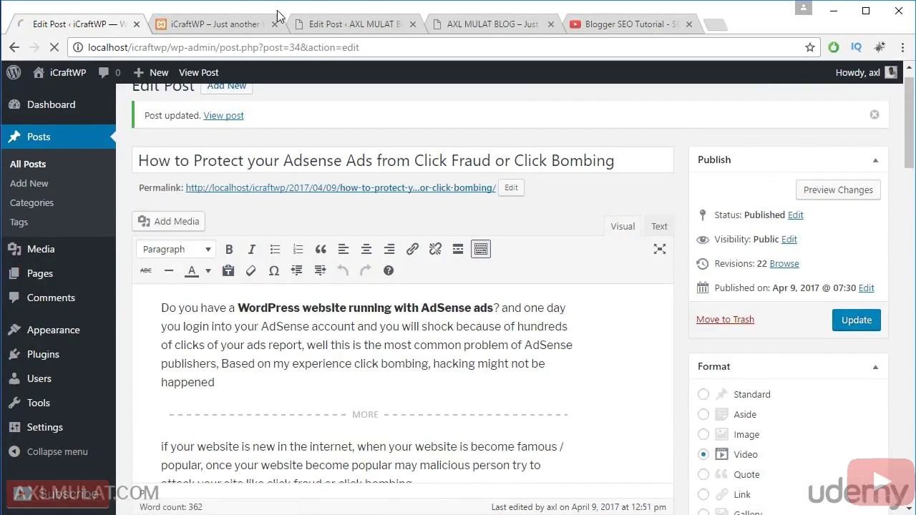
click(239, 23)
click(238, 46)
- Reload the site's front page and scroll through it to see the update
key(Return)
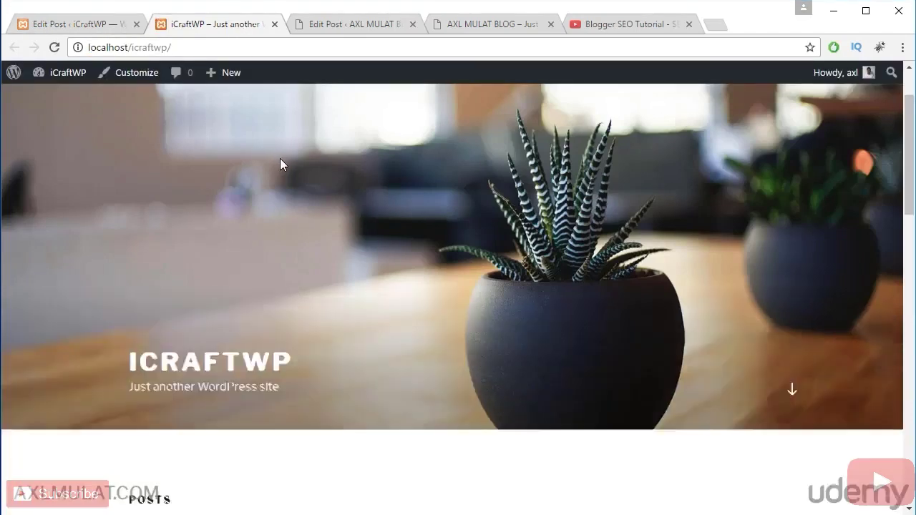
scroll(280, 164, down, 4)
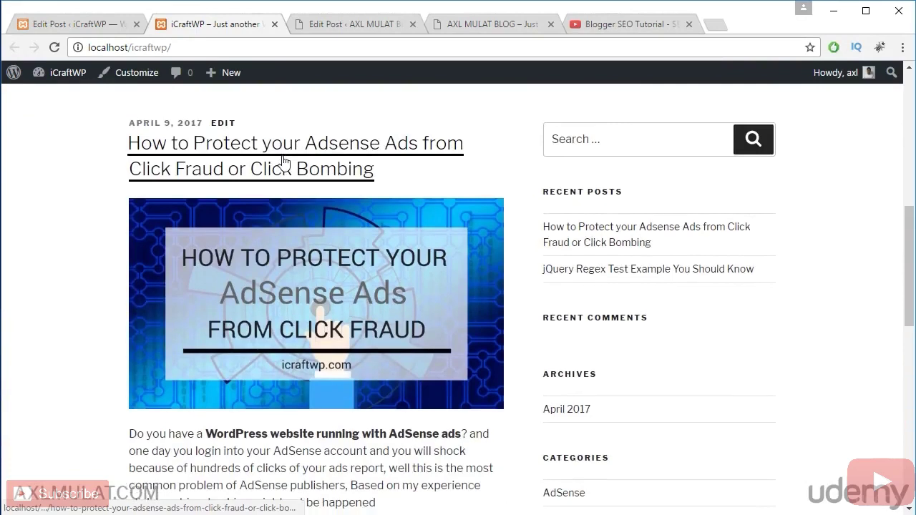
scroll(279, 164, down, 2)
scroll(311, 179, up, 2)
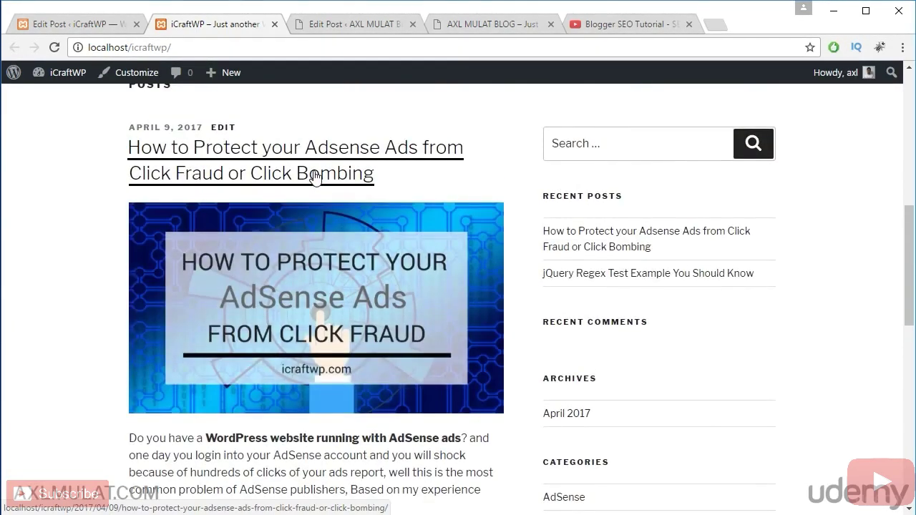
- Open the live AdSense post, check the embedded SEO Factors video, and go back to the editor
right_click(291, 175)
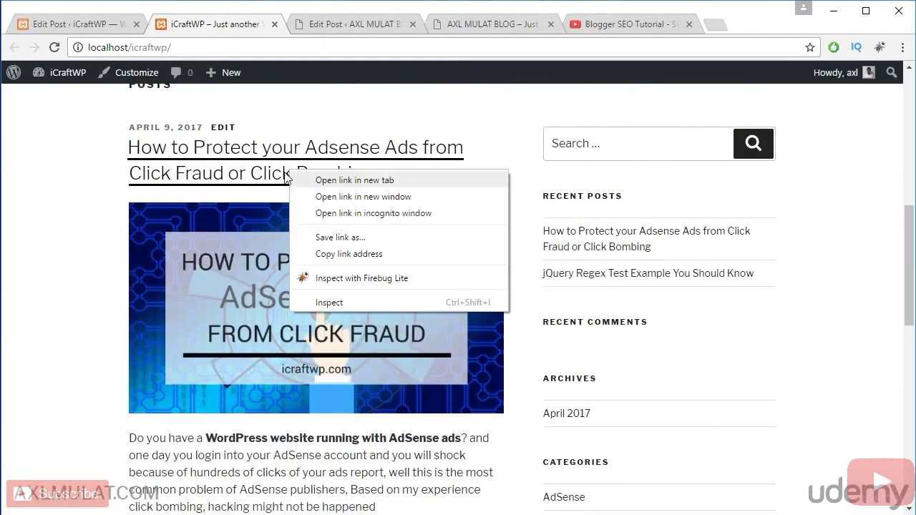
click(283, 176)
scroll(345, 222, down, 7)
scroll(345, 222, down, 18)
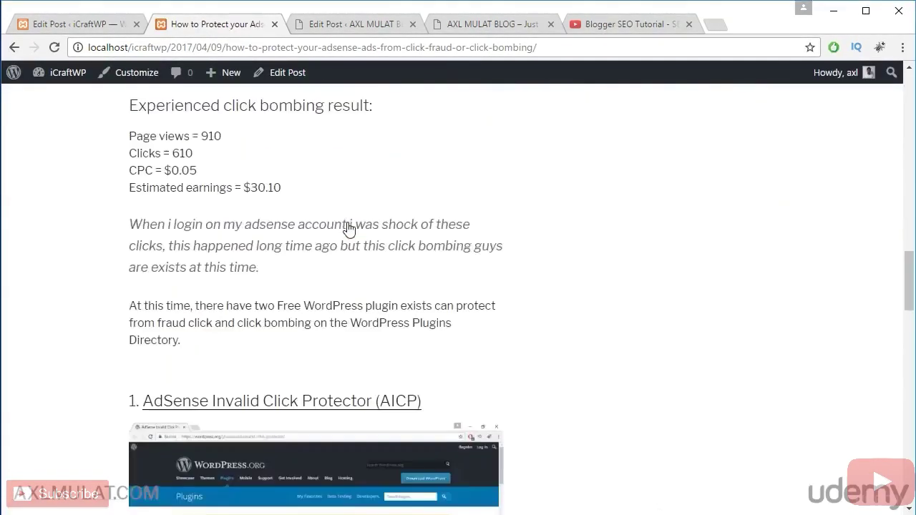
scroll(349, 229, down, 6)
scroll(350, 228, up, 13)
scroll(351, 227, up, 12)
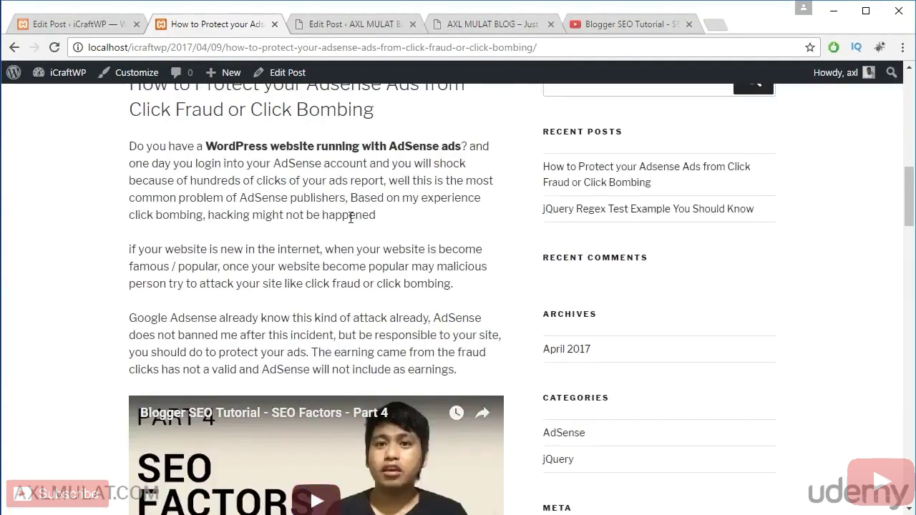
click(105, 29)
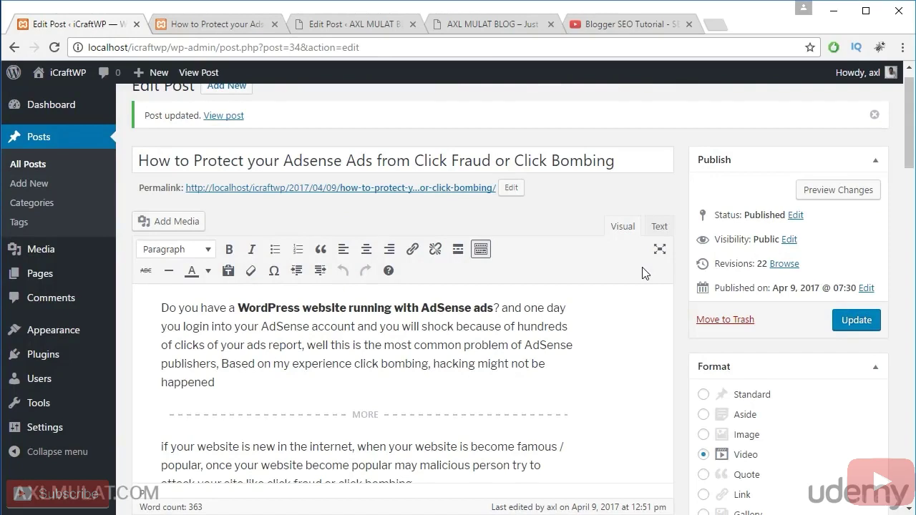
- Change the AdSense post's format to Image and update it
scroll(642, 268, down, 1)
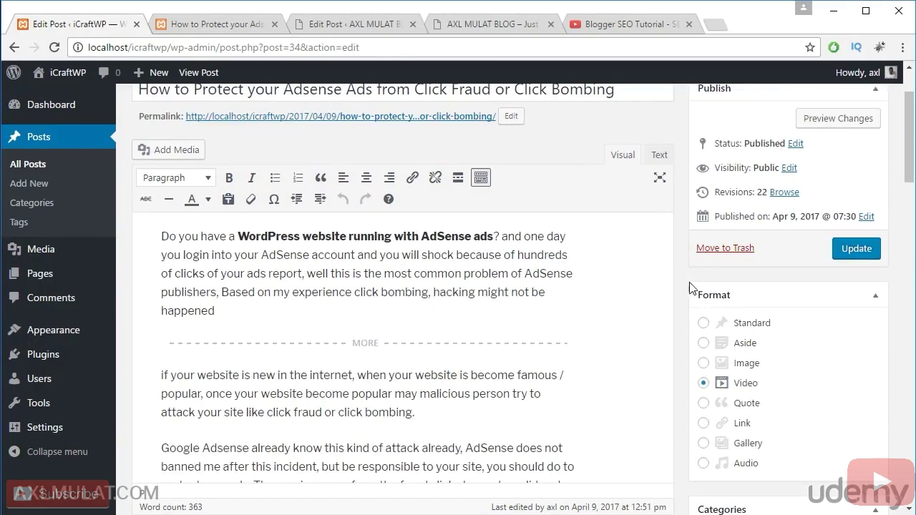
click(705, 362)
click(862, 247)
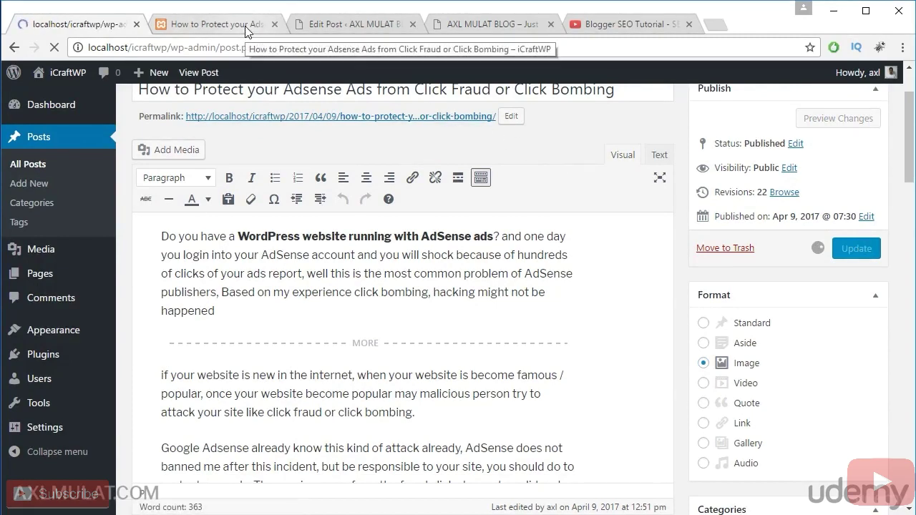
- Reload the live AdSense post, review the change, and return to the post editor
click(246, 28)
click(255, 48)
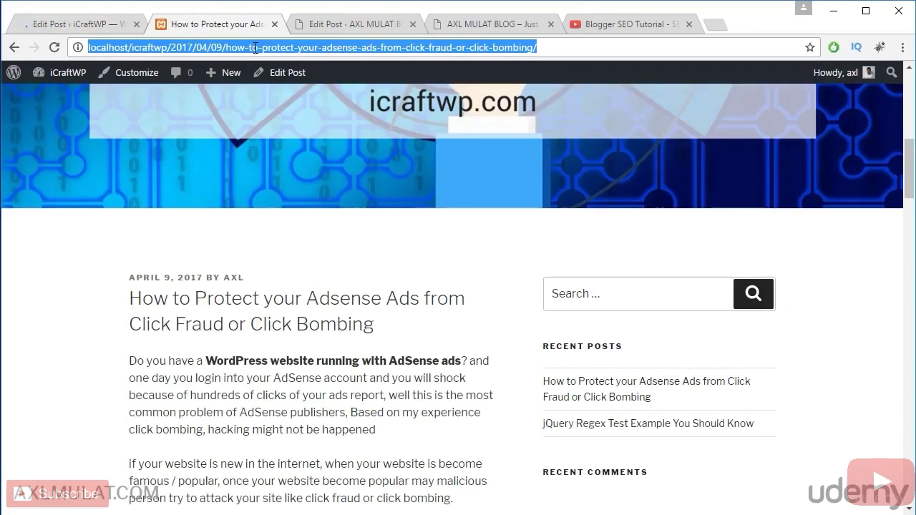
key(Return)
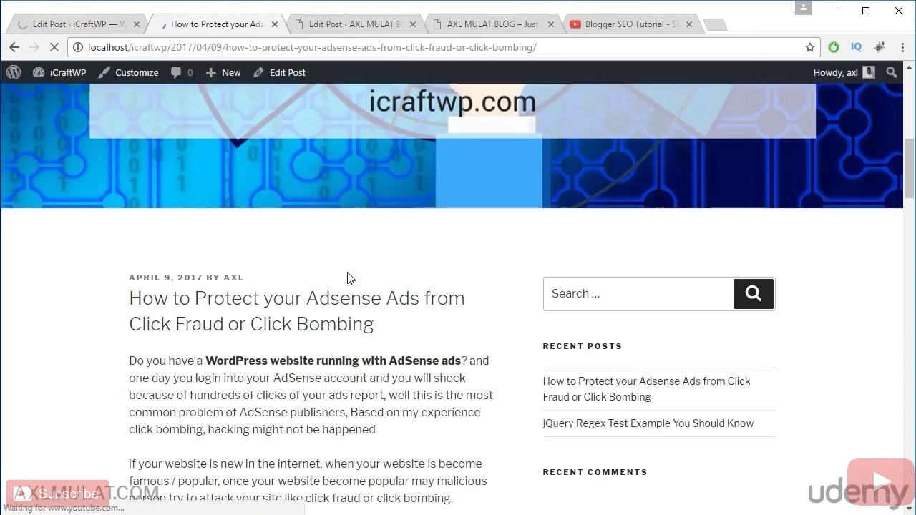
scroll(351, 276, down, 10)
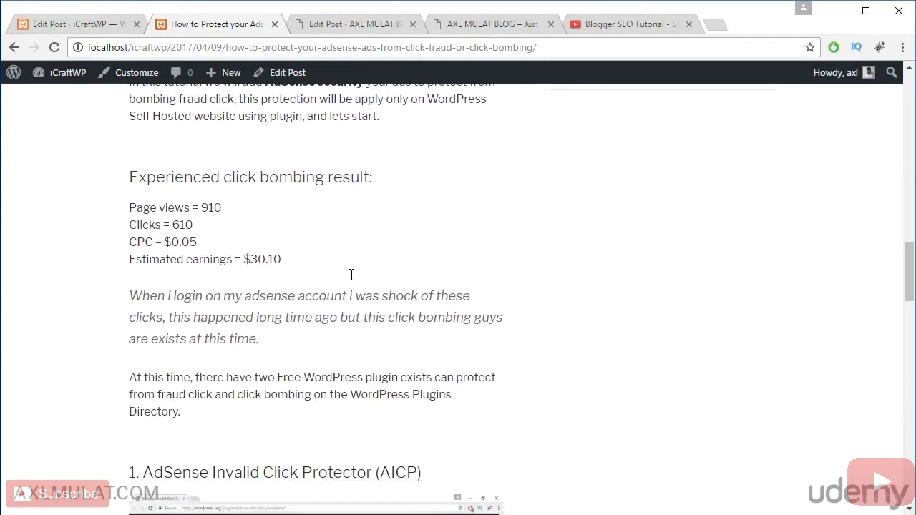
scroll(351, 275, down, 12)
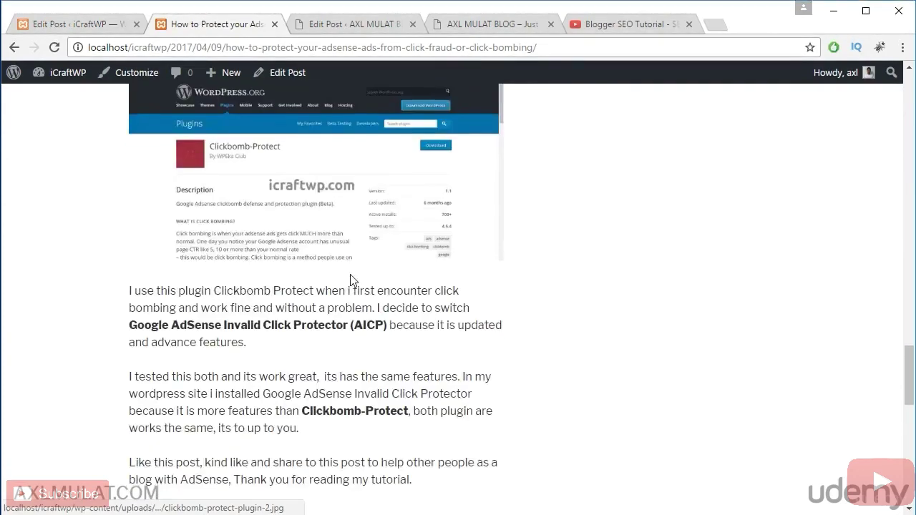
scroll(351, 279, up, 15)
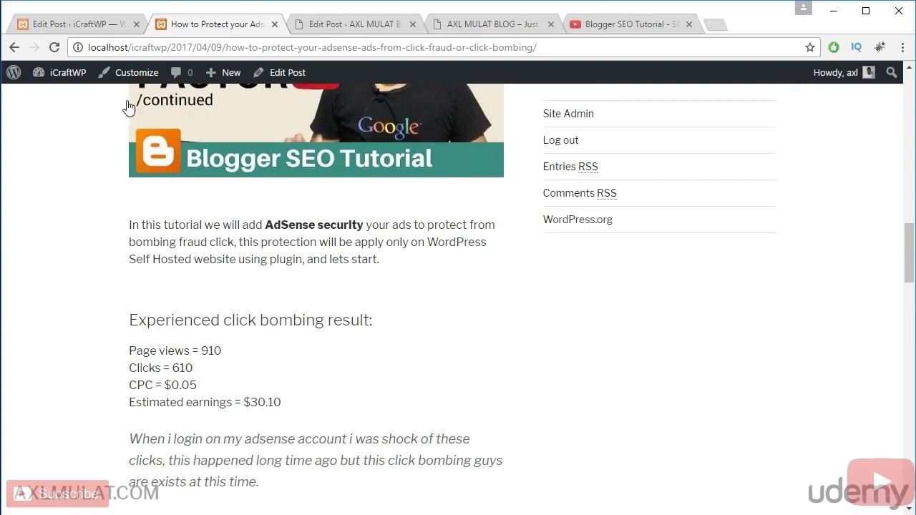
click(85, 25)
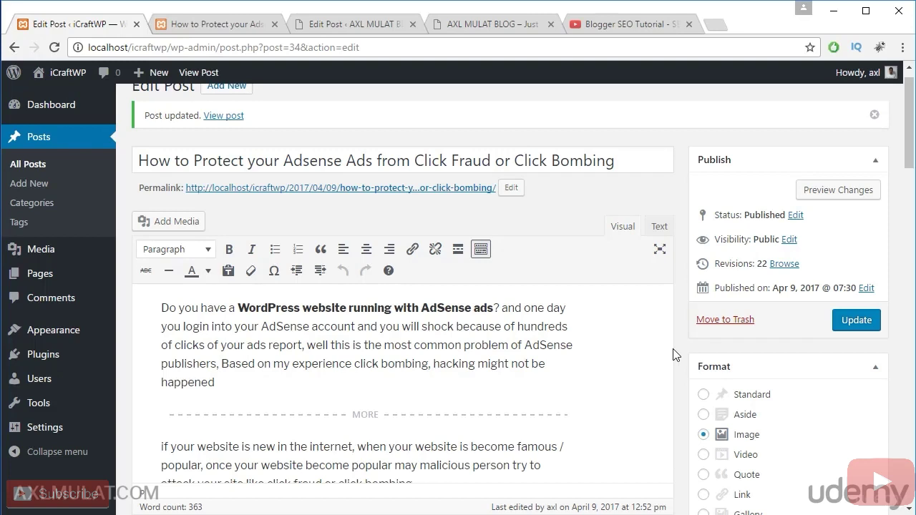
- Check the All Posts list for the AdSense post's Image format icon, then view the live iCraftWP homepage
click(25, 166)
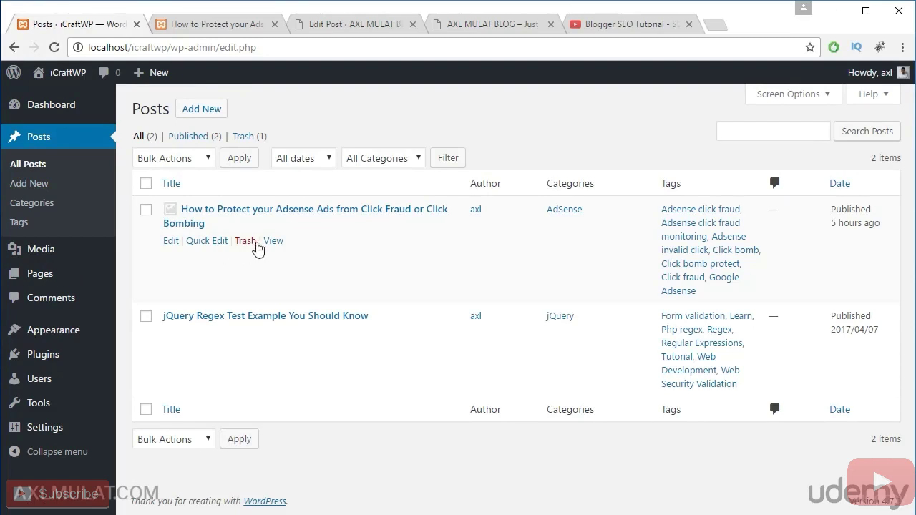
click(469, 29)
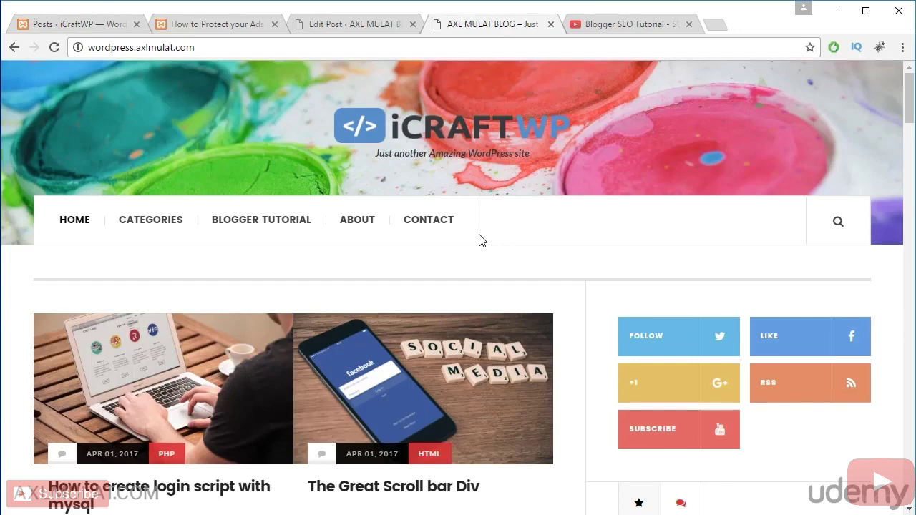
- Set The SEO Factors post's format to Video and update it
click(356, 24)
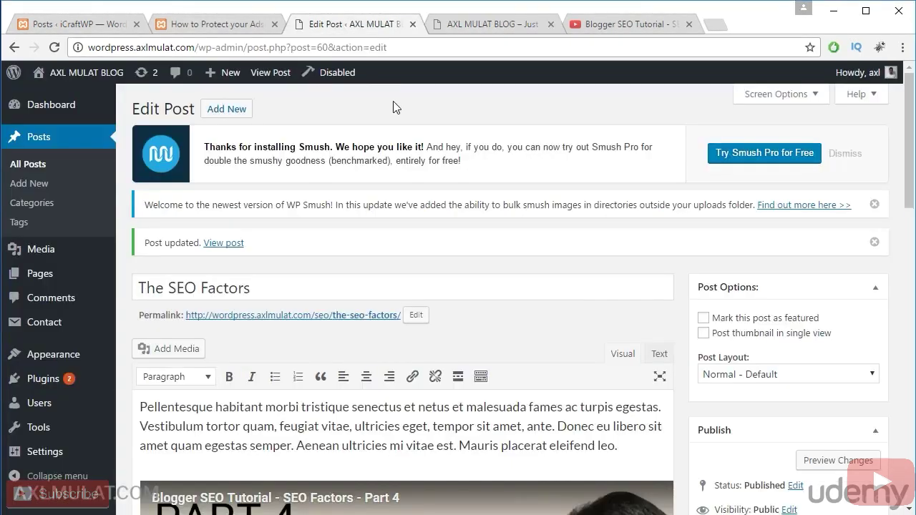
scroll(458, 212, down, 3)
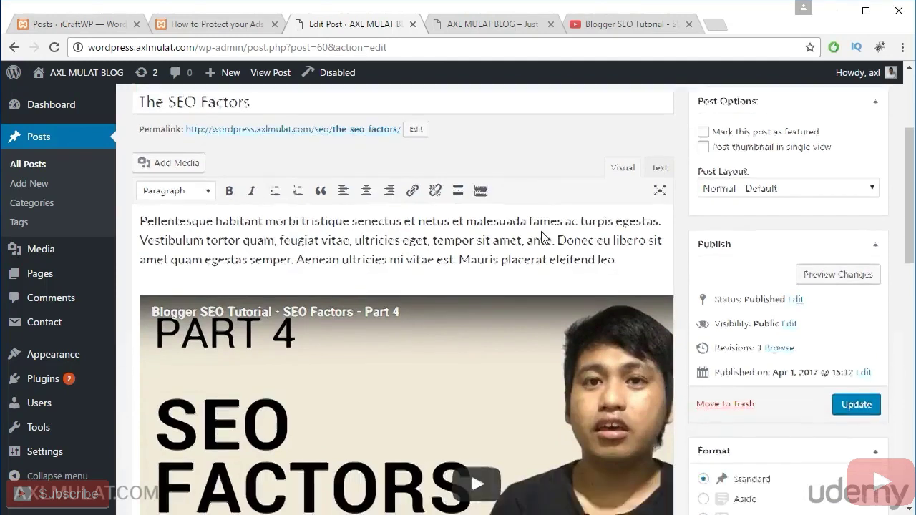
scroll(543, 235, down, 4)
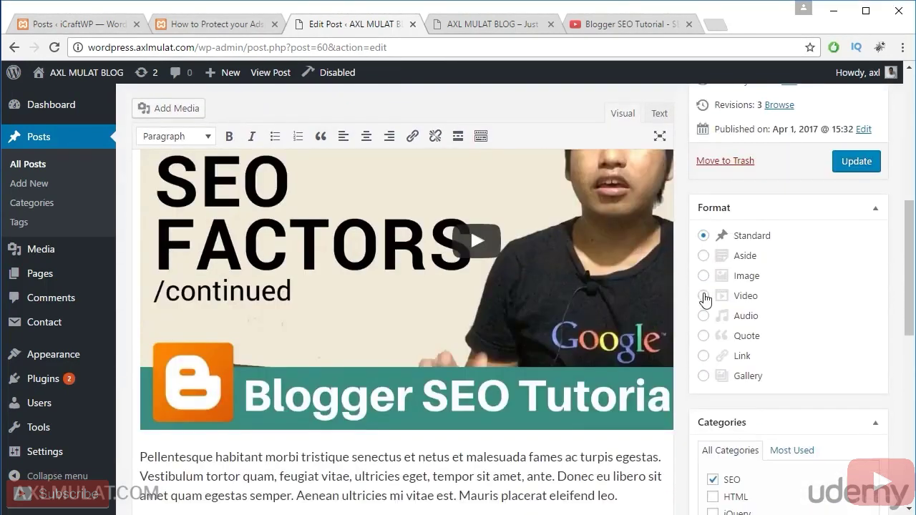
click(704, 296)
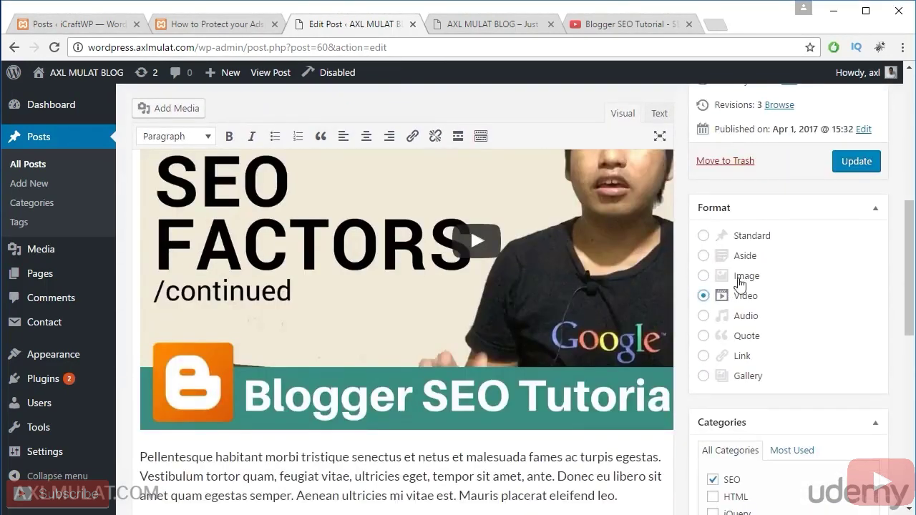
click(856, 162)
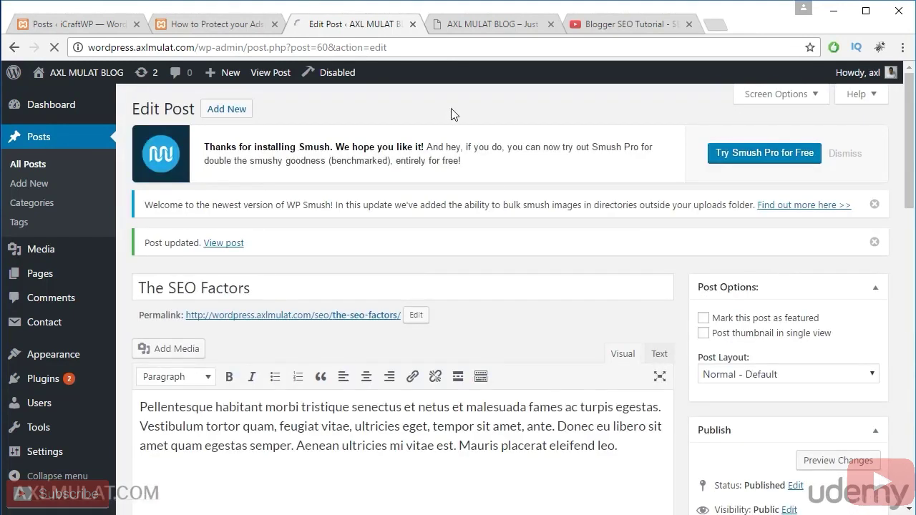
- Open the post's permalink in a new tab and view the live post
right_click(322, 323)
click(351, 328)
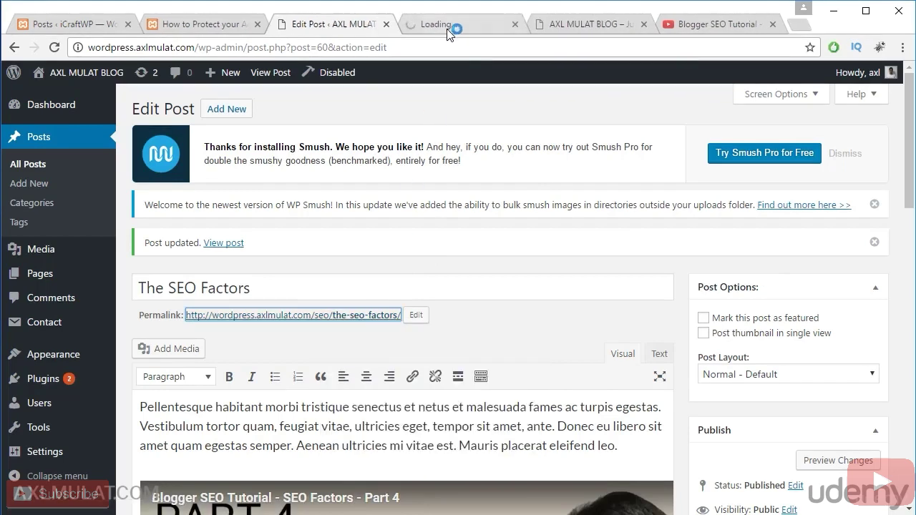
click(458, 28)
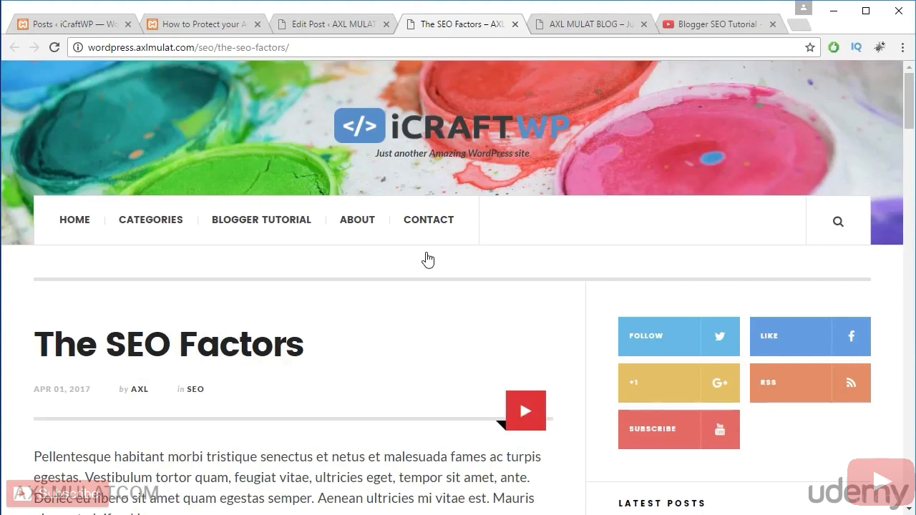
- Change The SEO Factors post's format to Image and update it
scroll(447, 333, down, 1)
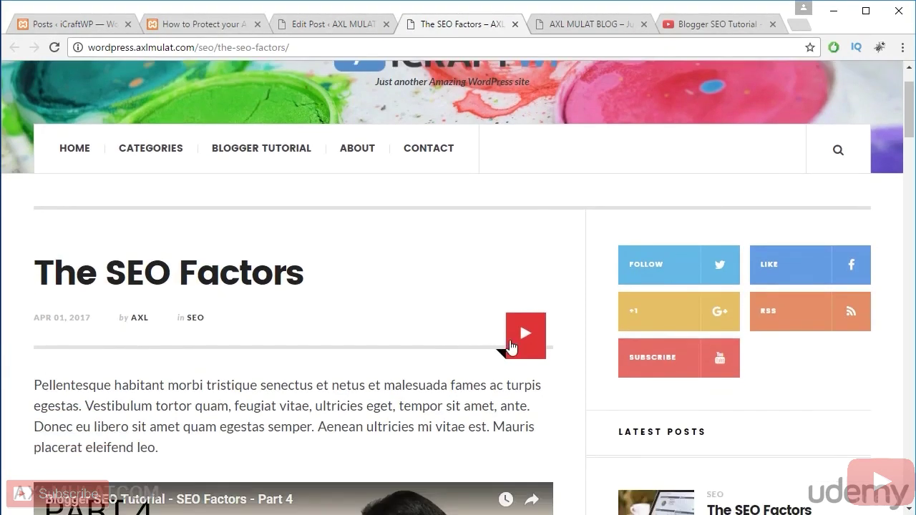
scroll(510, 348, down, 1)
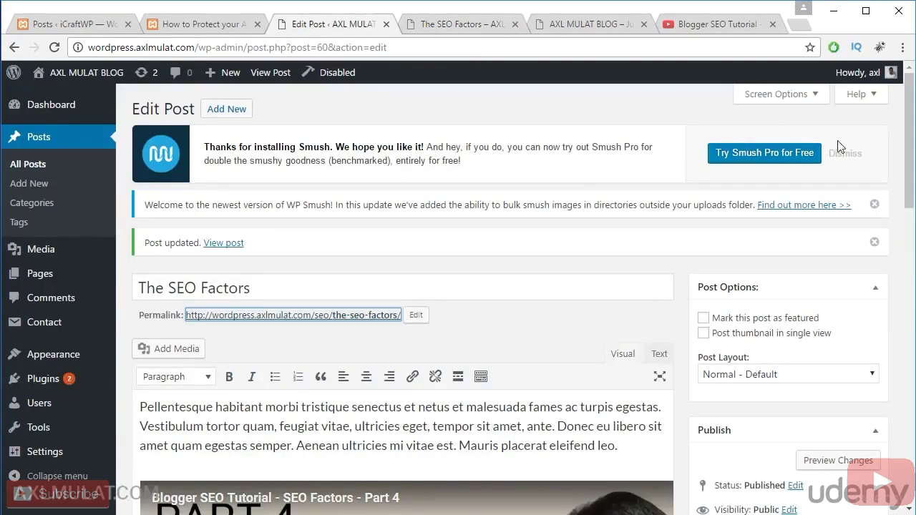
click(350, 25)
scroll(910, 327, down, 6)
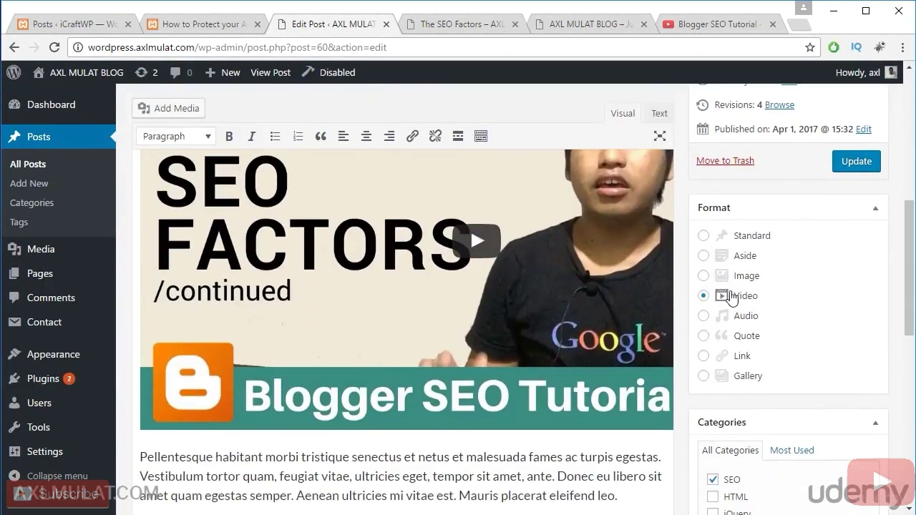
click(704, 275)
click(846, 168)
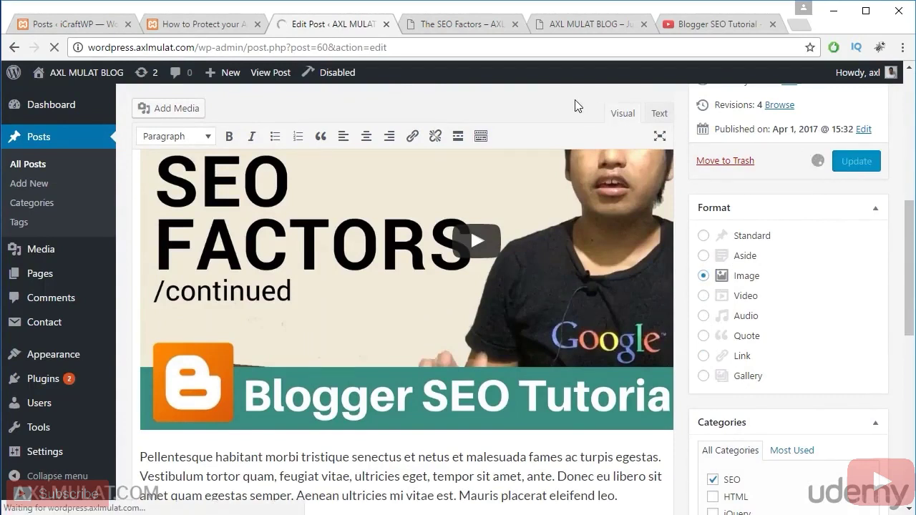
- Reload the live SEO Factors post to see the new format badge, then go to HOME
click(478, 23)
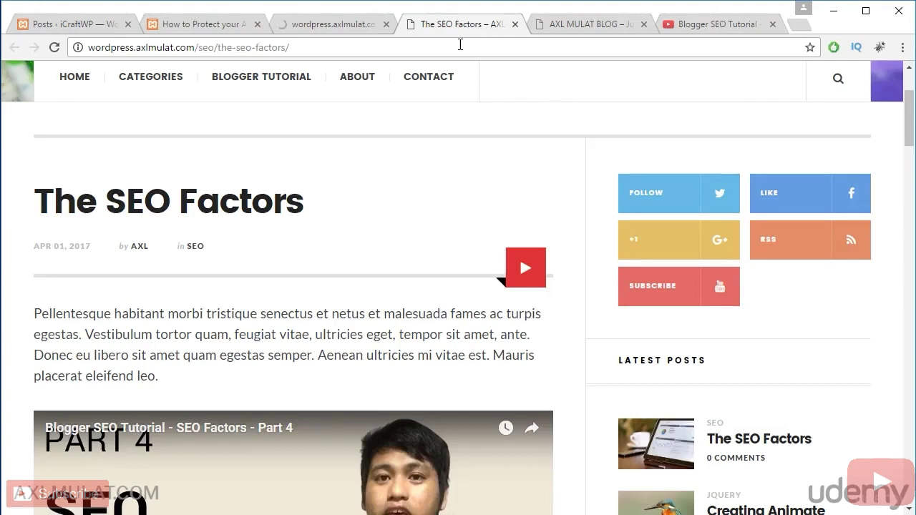
click(460, 45)
key(Return)
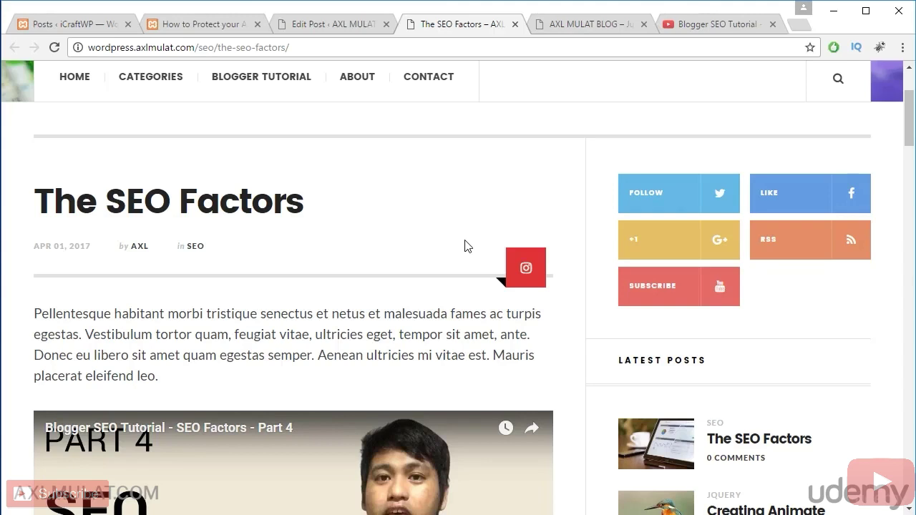
scroll(466, 253, down, 4)
scroll(469, 260, up, 2)
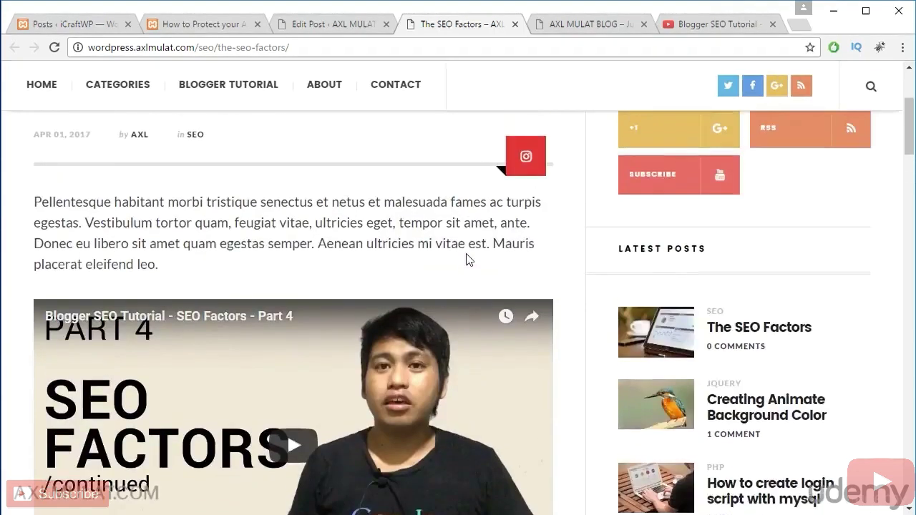
scroll(469, 259, up, 4)
click(73, 229)
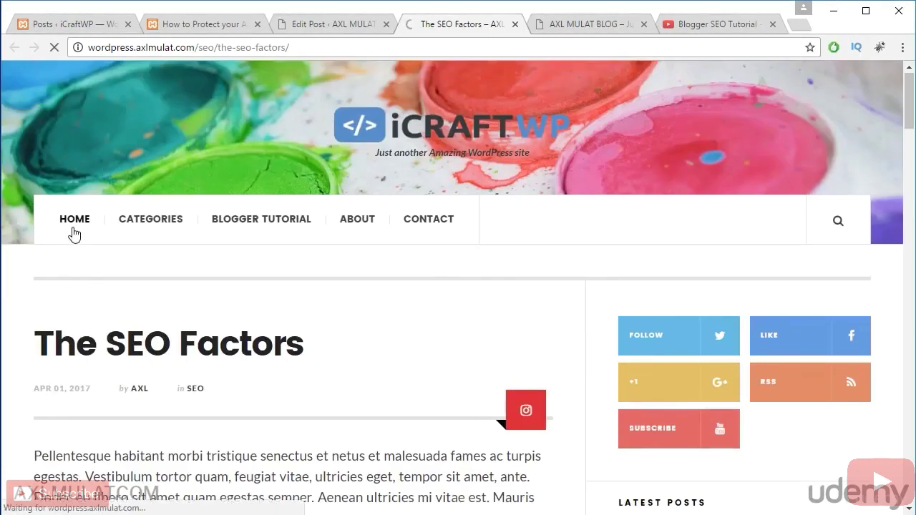
- Find The SEO Factors' image-format badge on the homepage, then switch to the local Posts ‹ iCraftWP list
scroll(403, 359, down, 3)
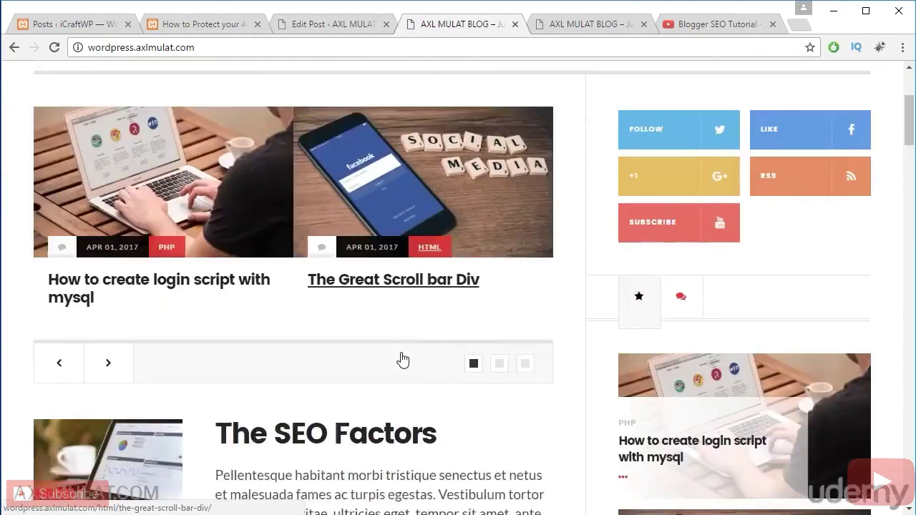
scroll(403, 359, down, 3)
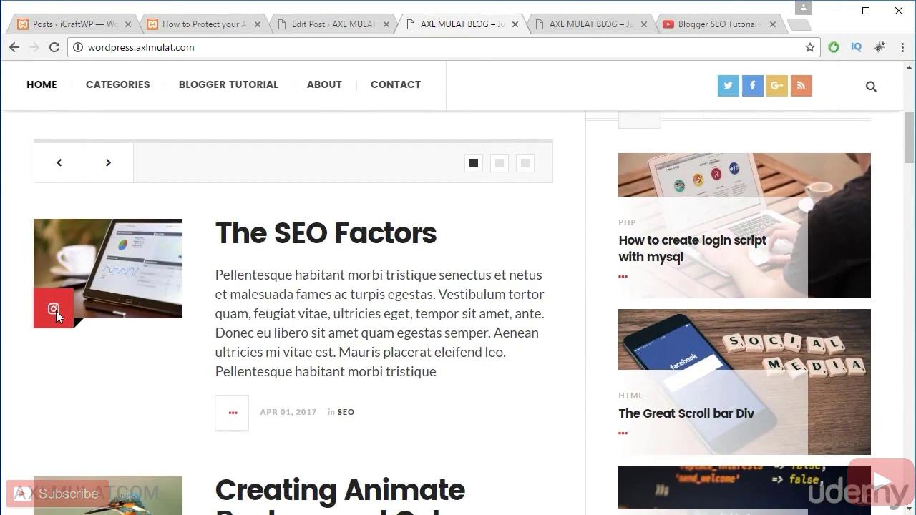
scroll(150, 358, down, 2)
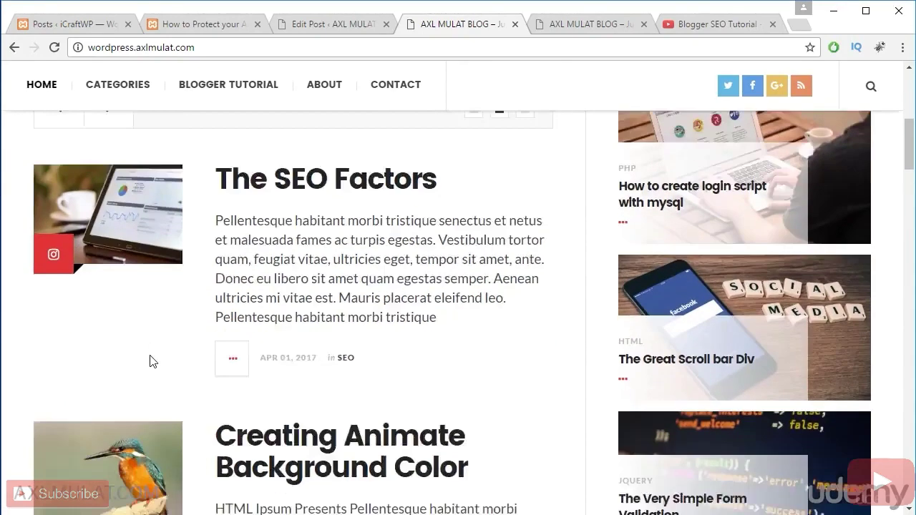
scroll(149, 355, up, 2)
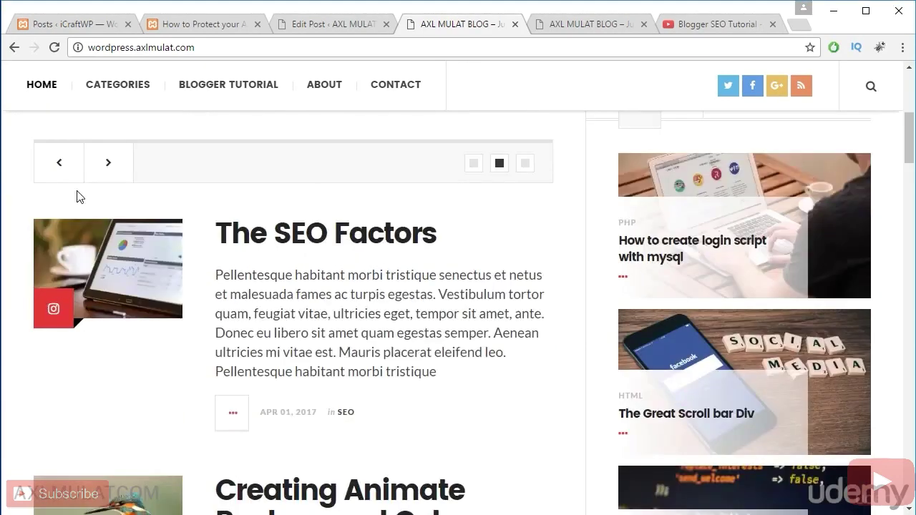
click(74, 26)
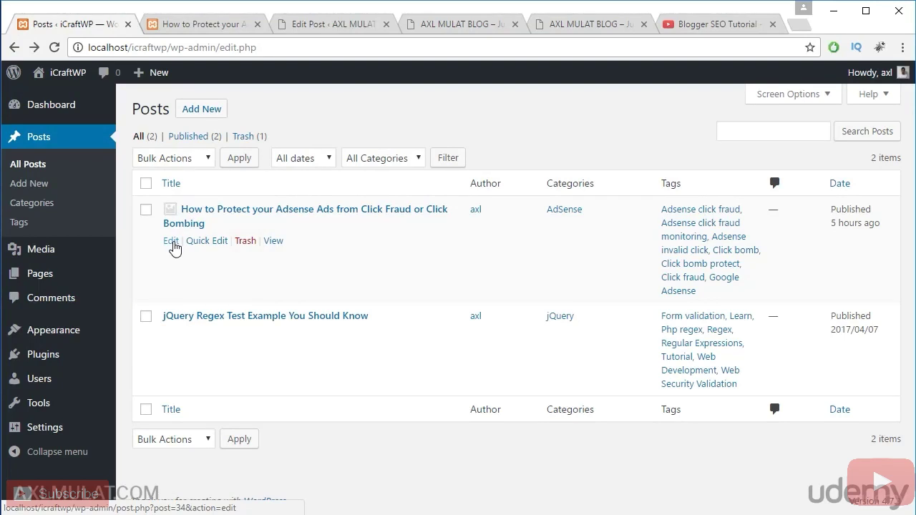
- Reset the local Adsense click-fraud post to Standard format, update it, and return to the live blog tab
click(173, 243)
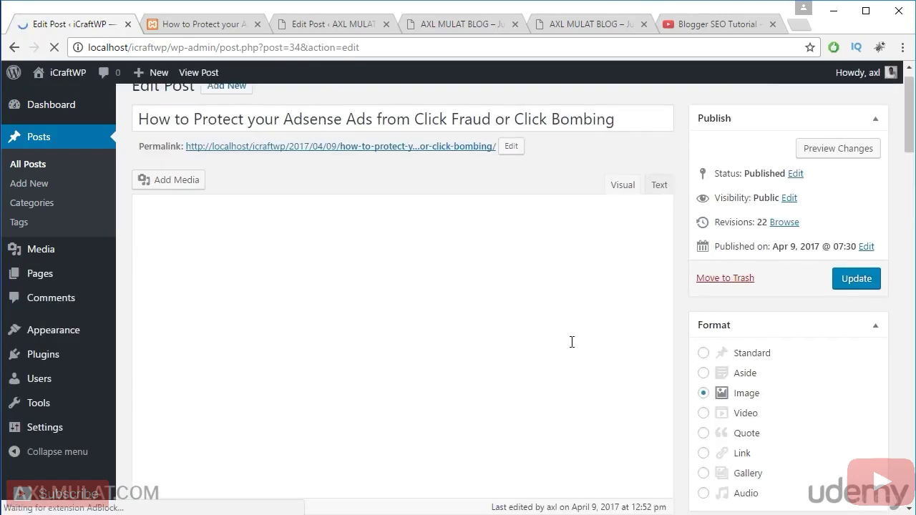
click(705, 354)
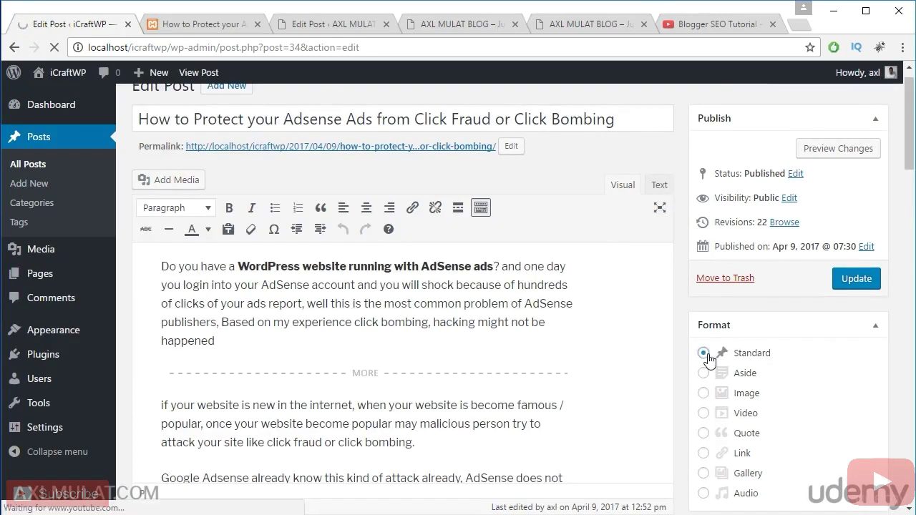
click(849, 284)
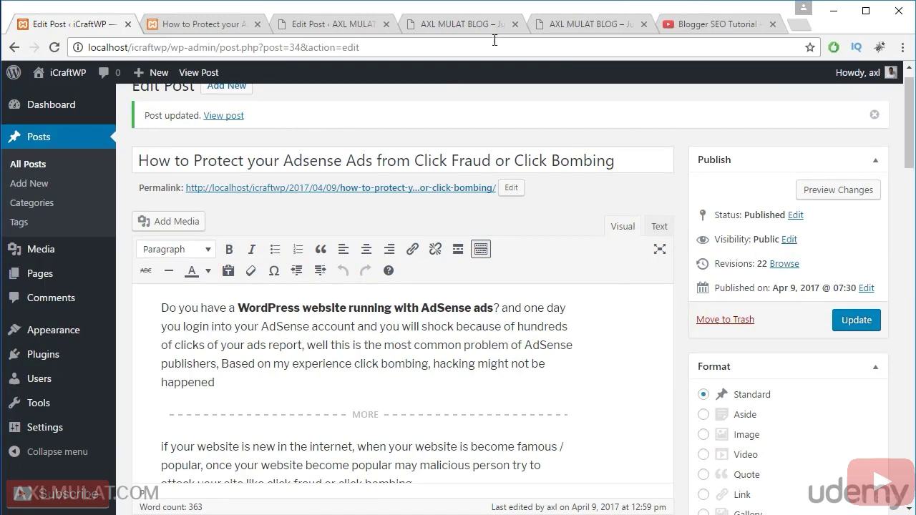
click(451, 23)
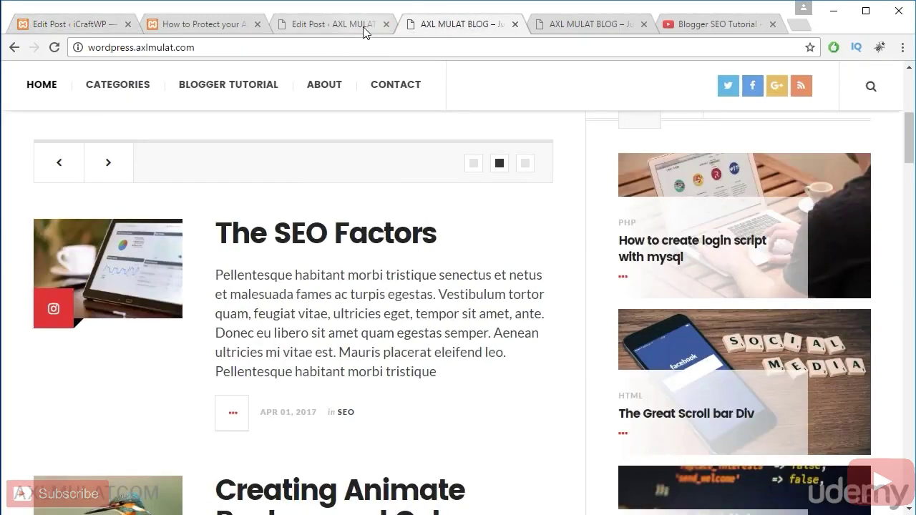